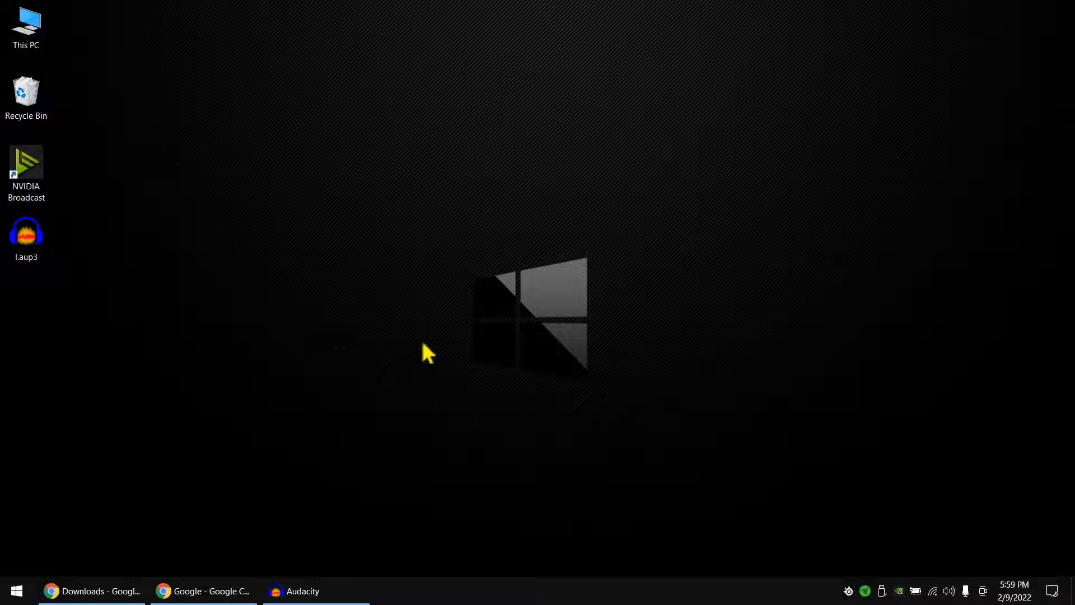
# In Chrome, search Google for 'bluestacks' and open the official bluestacks.com result.
pyautogui.click(239, 592)
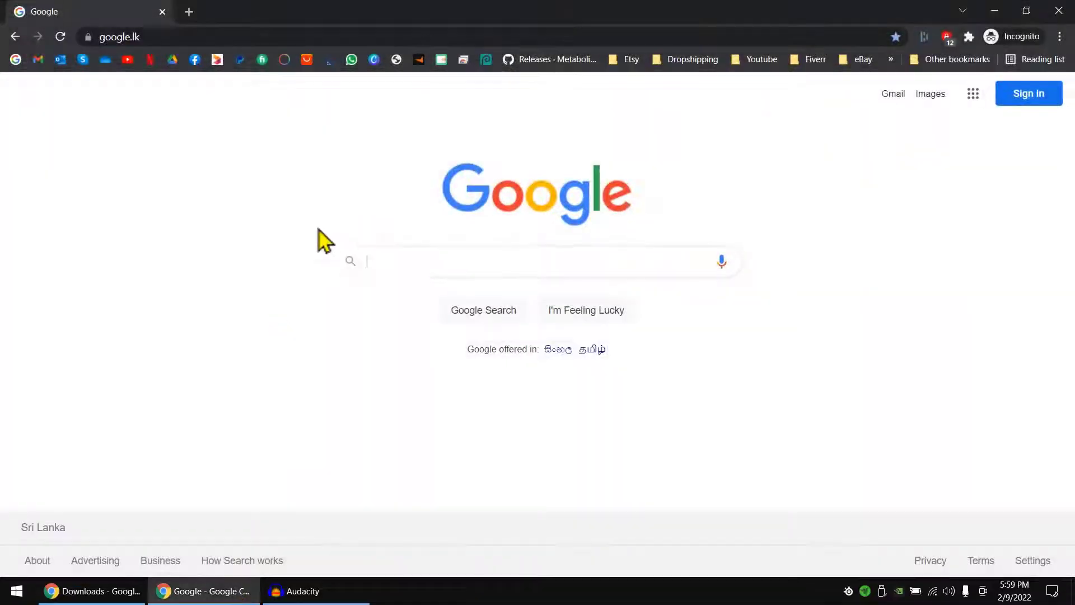
pyautogui.click(421, 259)
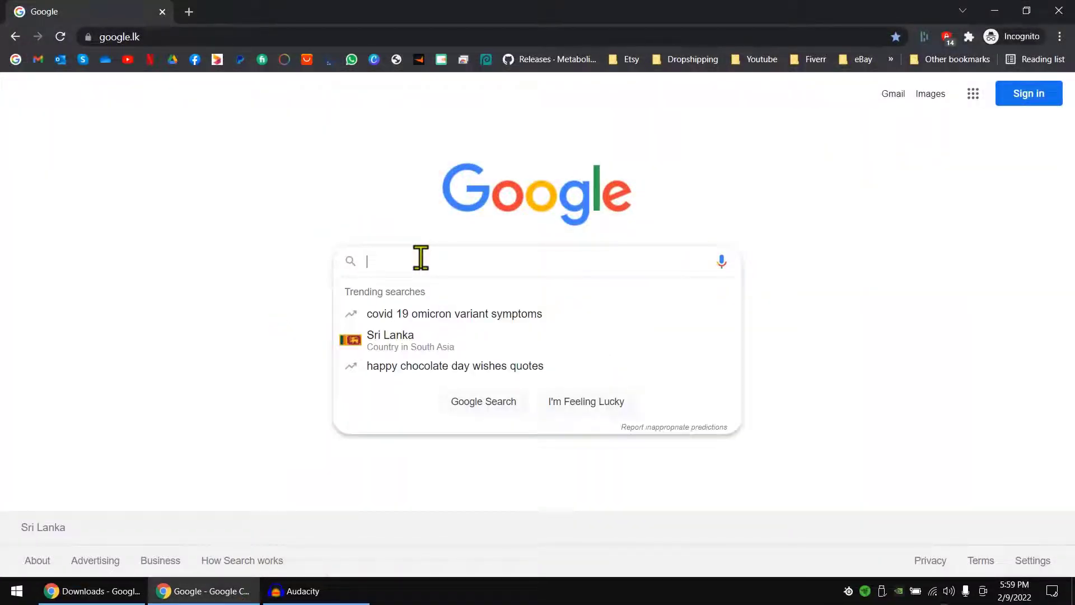
pyautogui.write('blue')
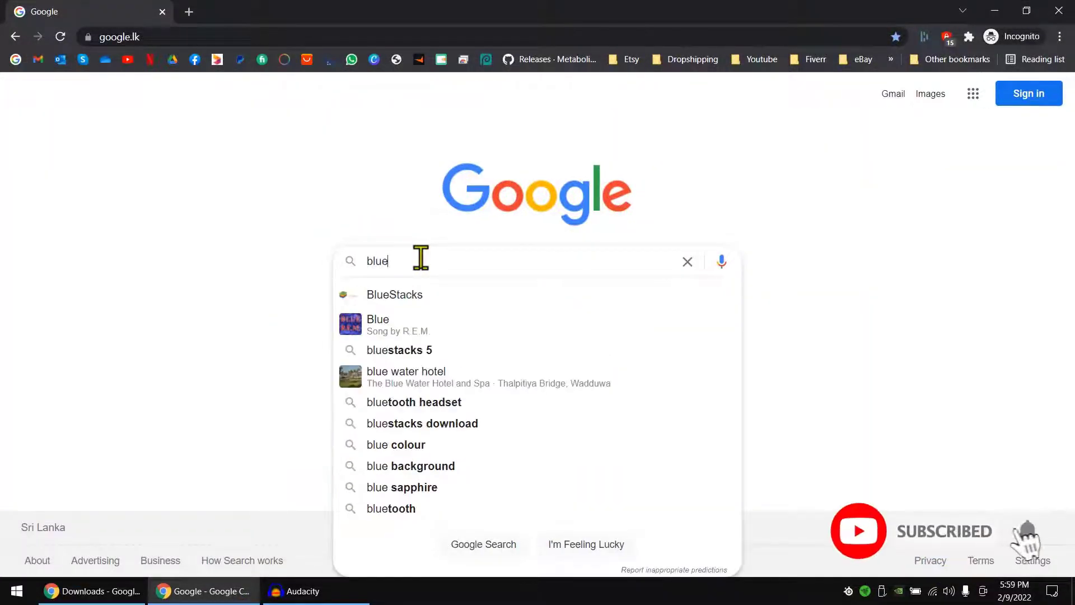
pyautogui.click(413, 296)
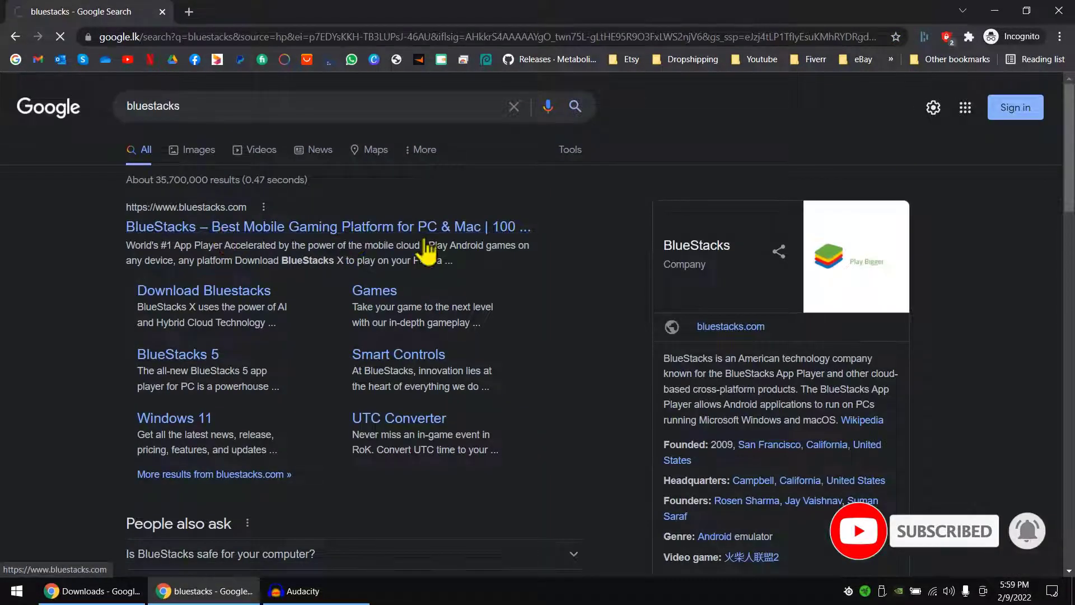
pyautogui.click(149, 227)
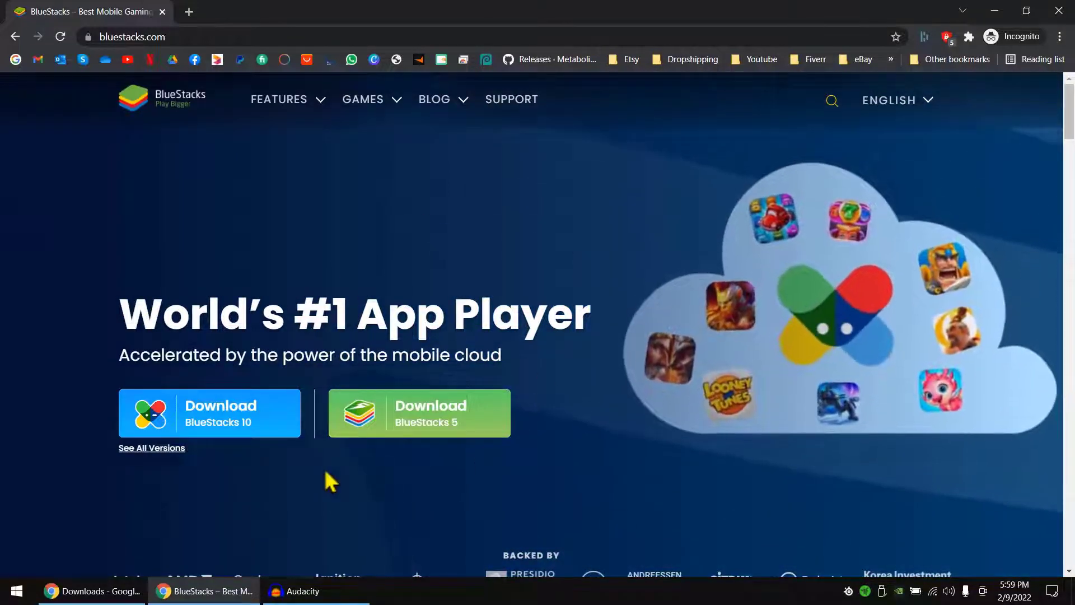
# Open See All Versions and browse the BlueStacks 5 and 4 download lists and FAQs.
pyautogui.click(139, 452)
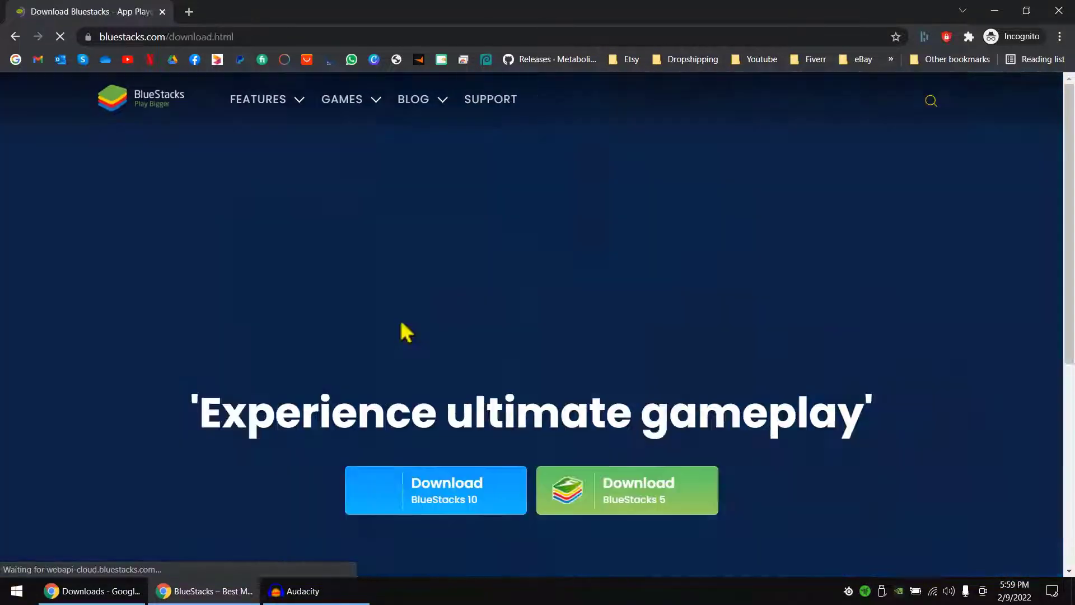
pyautogui.scroll(-10, 473, 284)
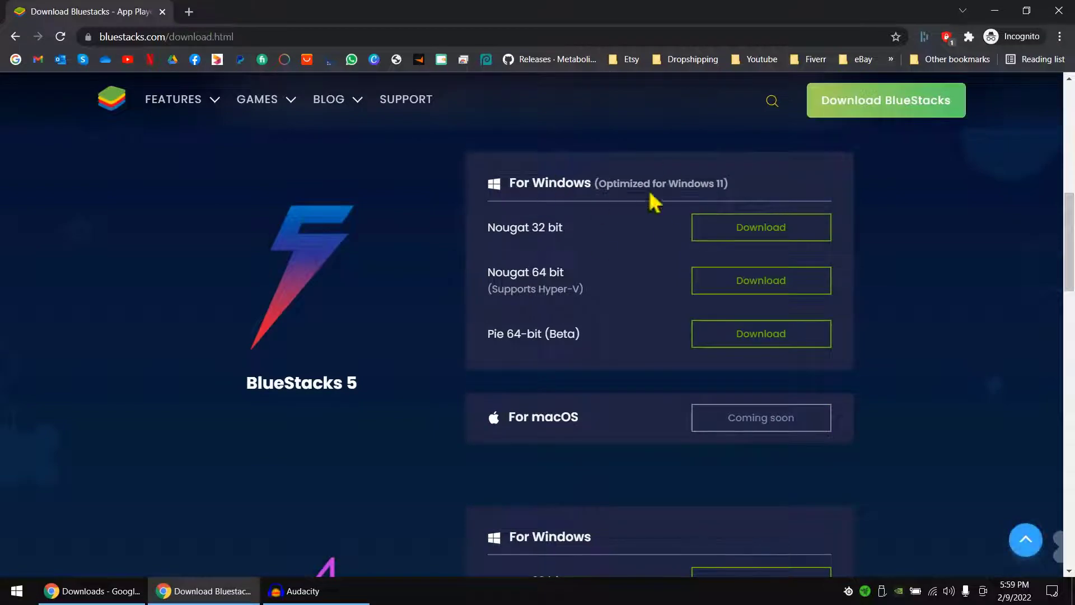
pyautogui.scroll(-9, 591, 193)
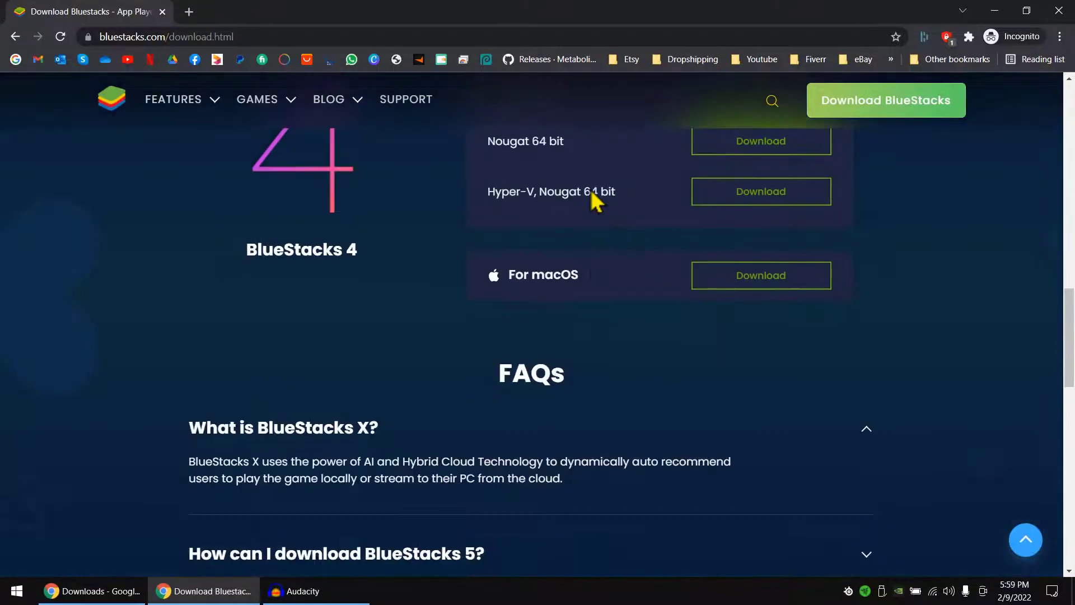
pyautogui.scroll(-10, 555, 288)
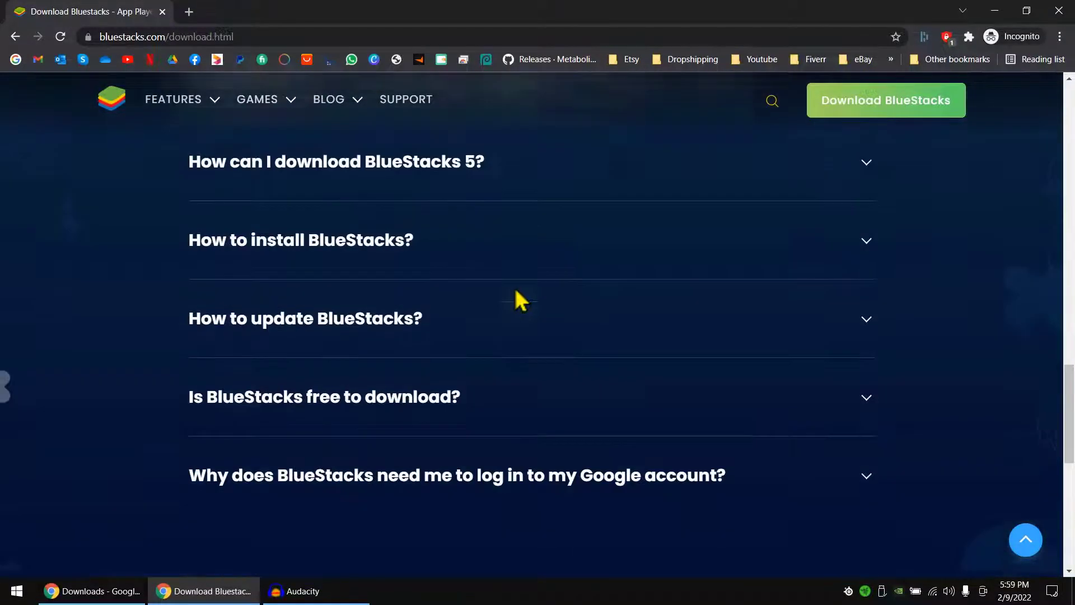
pyautogui.scroll(12, 518, 294)
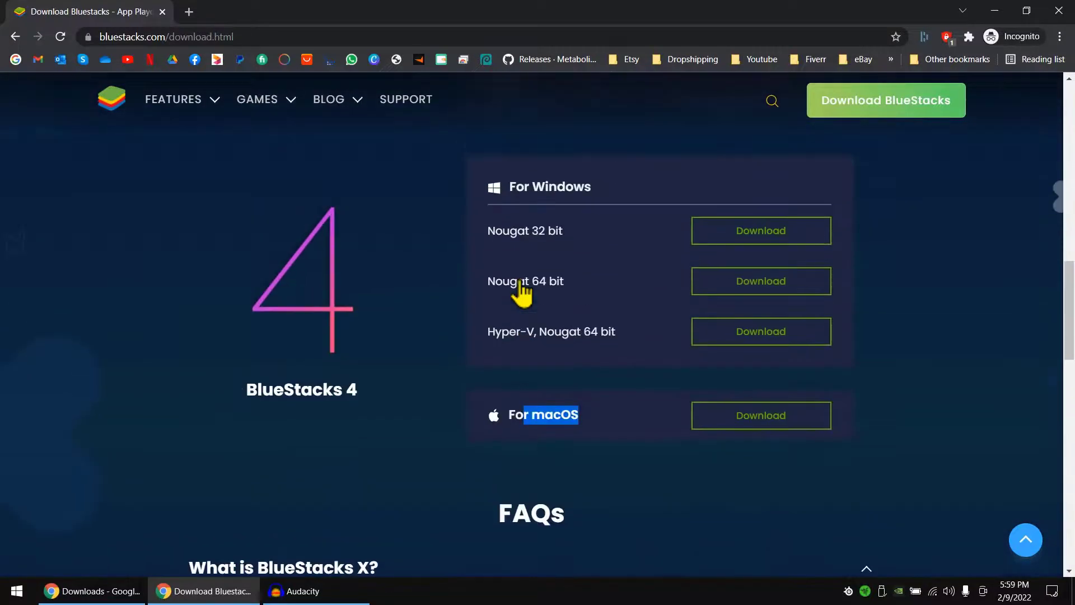
pyautogui.scroll(5, 418, 286)
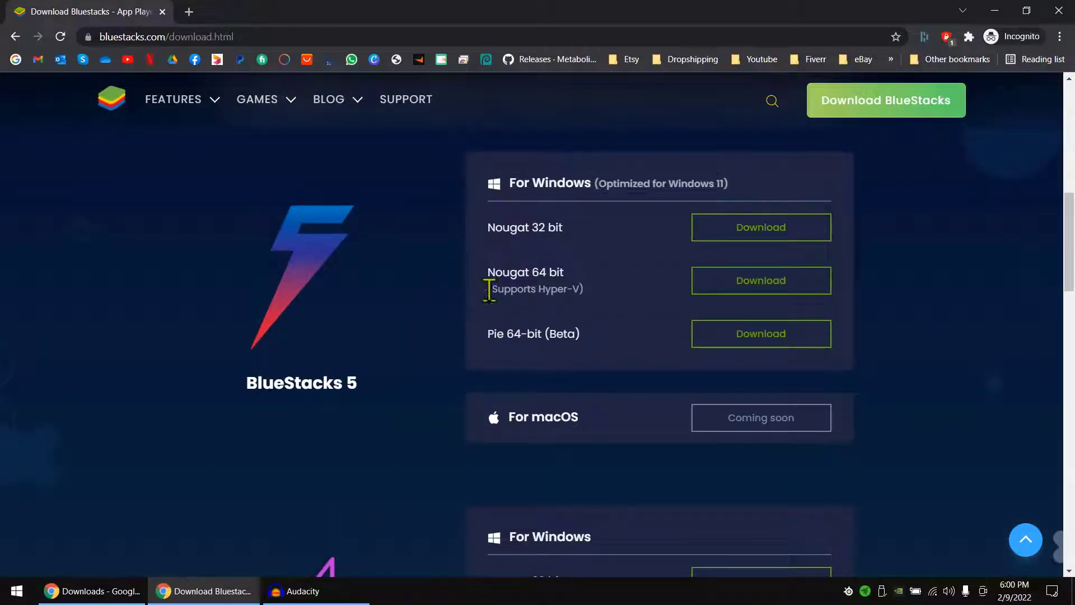
pyautogui.scroll(3, 620, 274)
pyautogui.scroll(8, 603, 228)
pyautogui.scroll(-3, 504, 364)
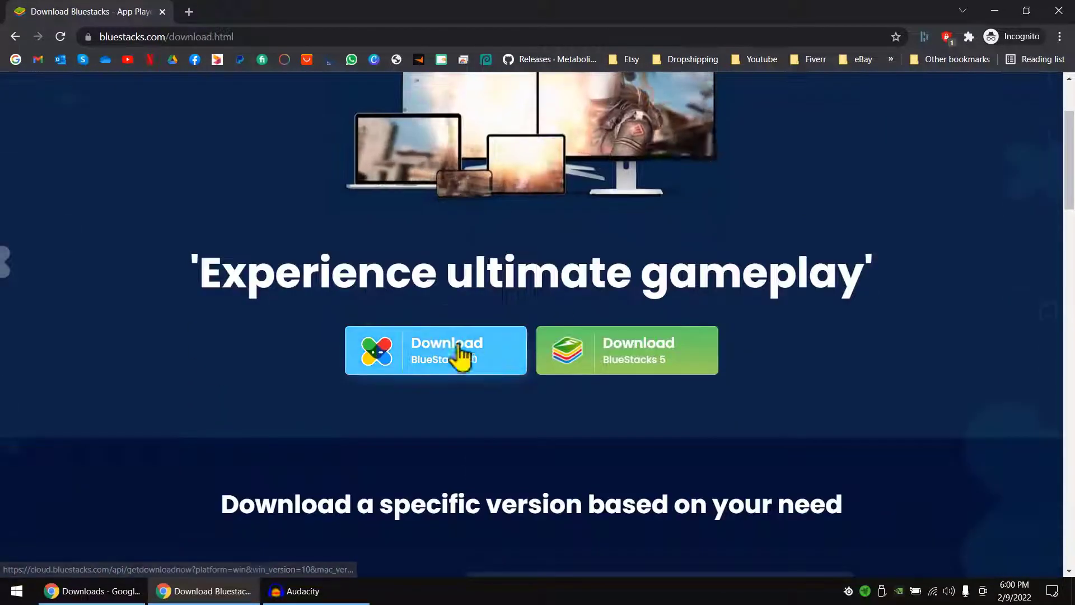
# Download the BlueStacks 10 installer, keep the file, and run BlueStacksInstaller.exe.
pyautogui.click(445, 365)
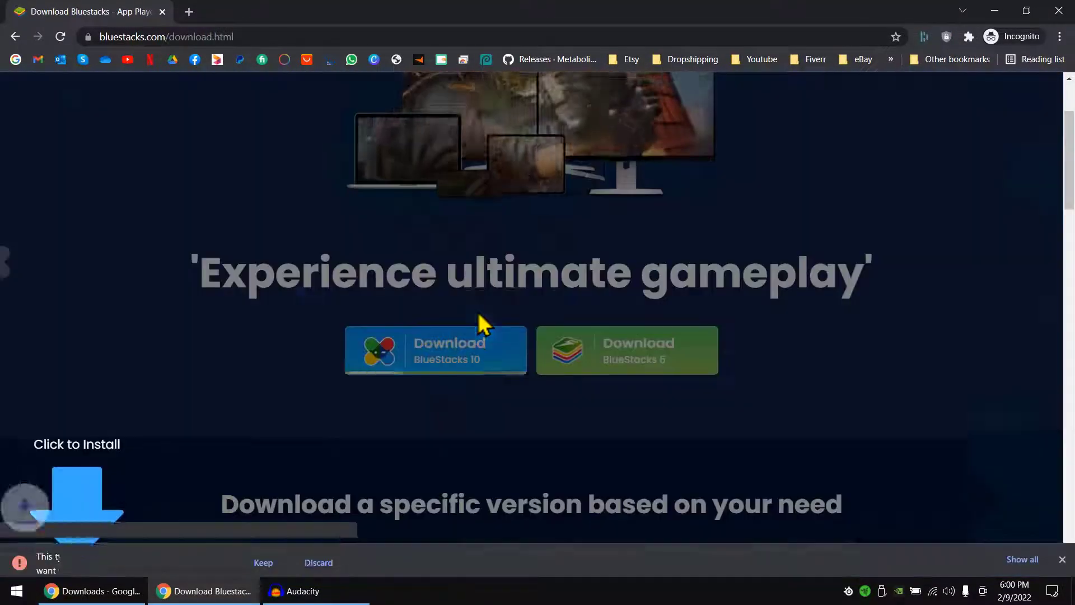
pyautogui.click(263, 562)
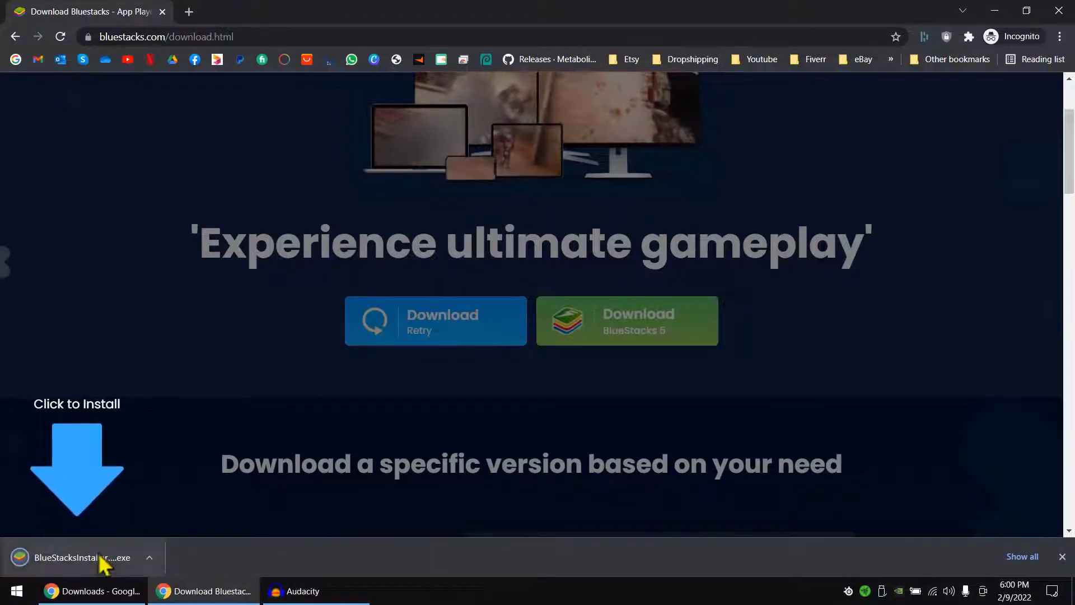
pyautogui.click(71, 562)
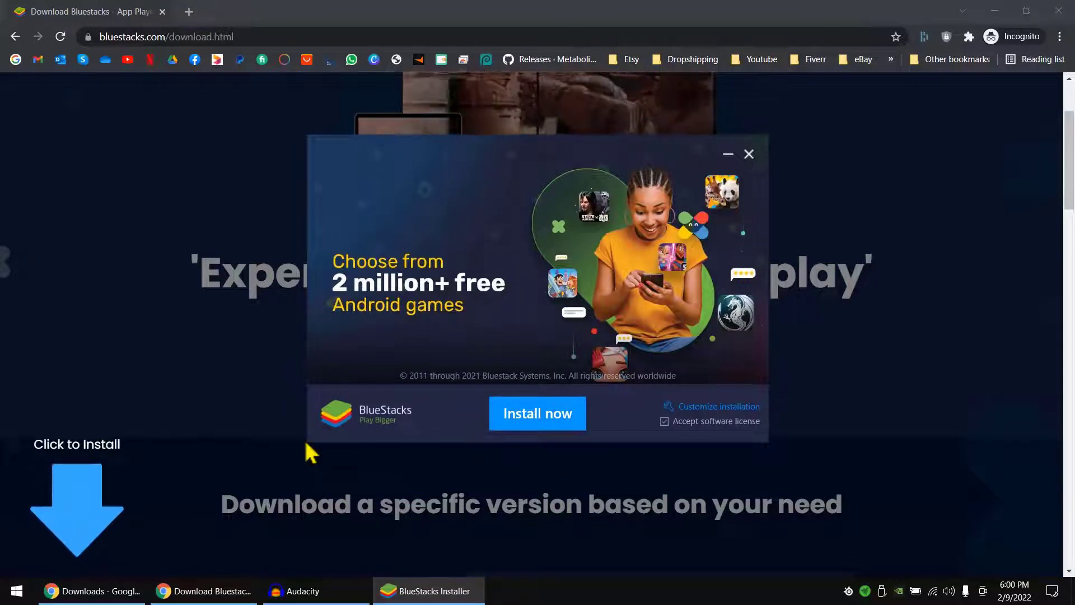
# Confirm Install now to install BlueStacks with the default options.
pyautogui.press('Return')
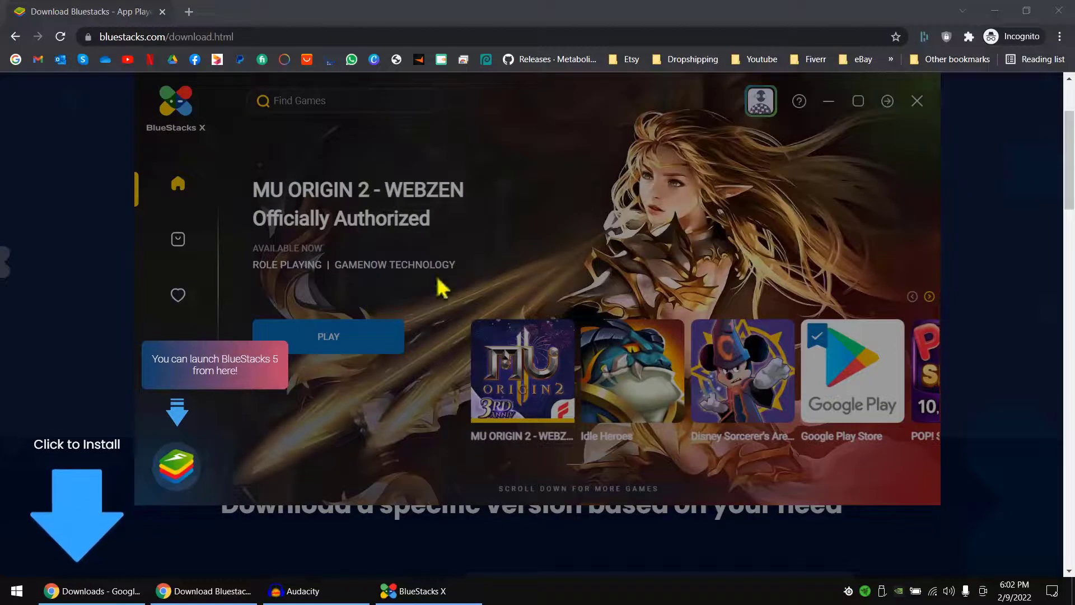
# Dismiss the onboarding tip, start BlueStacks 5 from the BlueStacks X sidebar, and raise its window slightly.
pyautogui.click(227, 451)
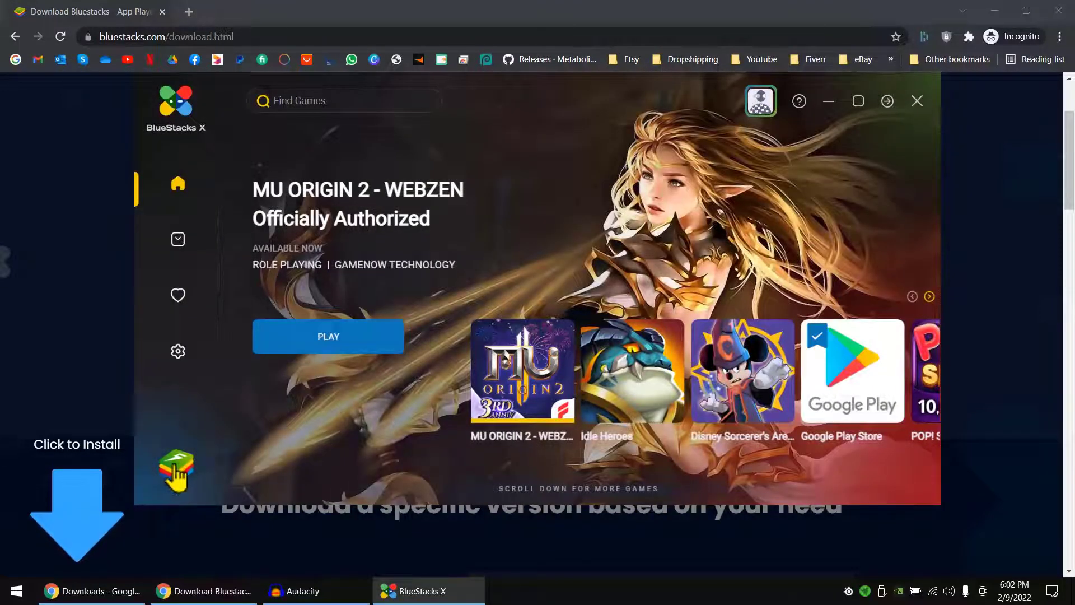
pyautogui.click(176, 467)
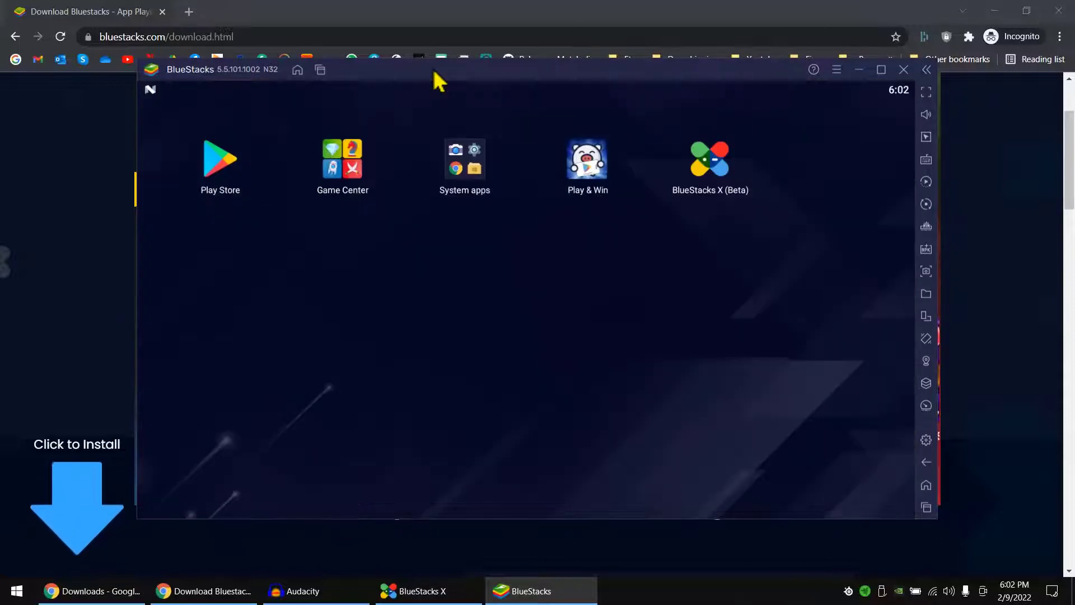
pyautogui.moveTo(438, 77); pyautogui.dragTo(435, 66)
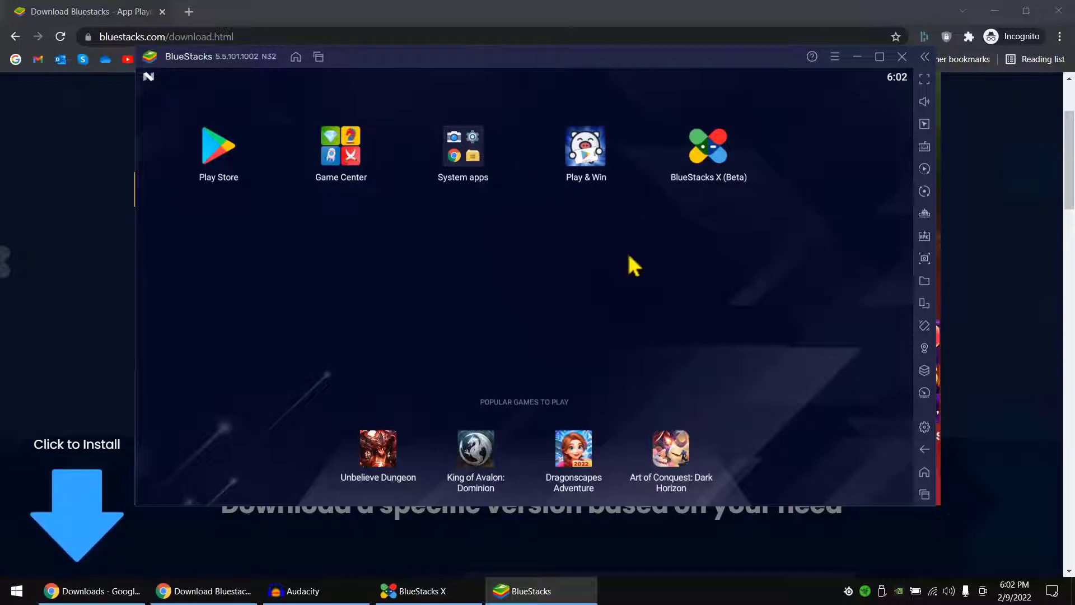
# Open the Play Store and sign in by entering the Google account's e-mail.
pyautogui.click(216, 149)
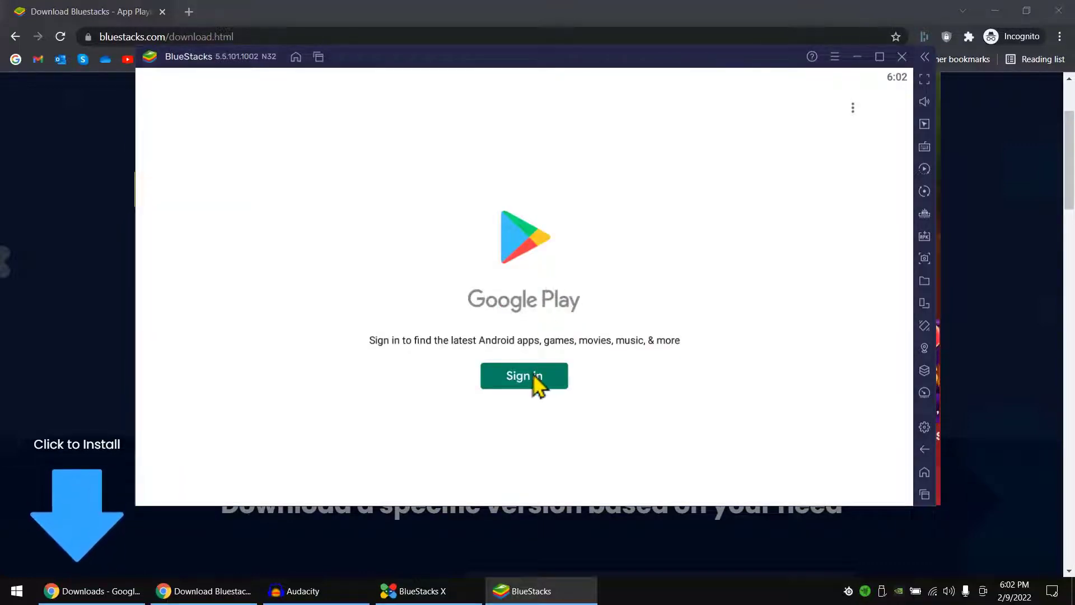
pyautogui.click(514, 376)
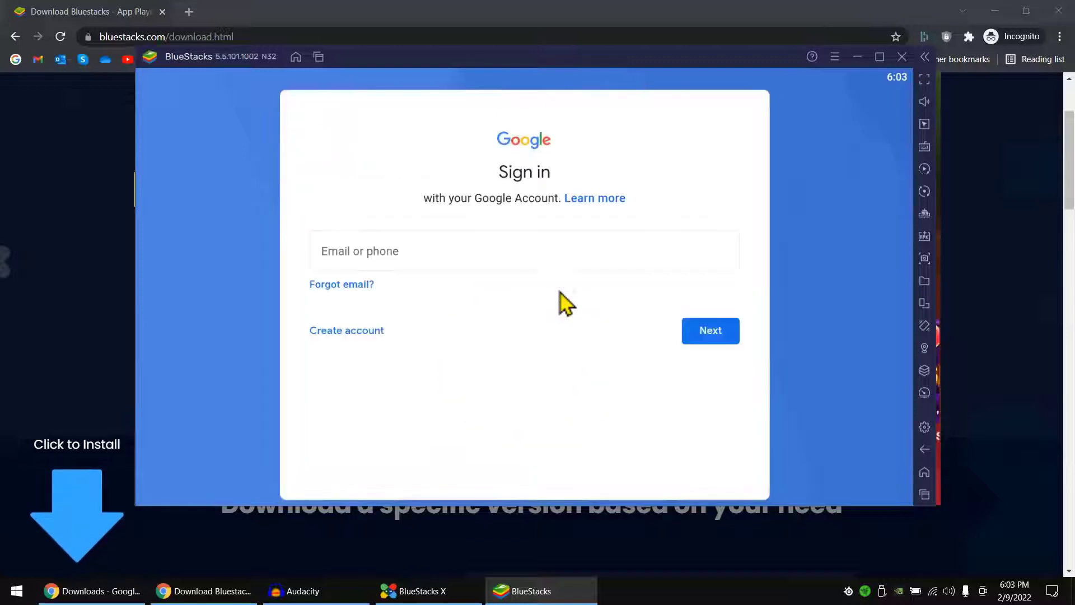
pyautogui.click(532, 262)
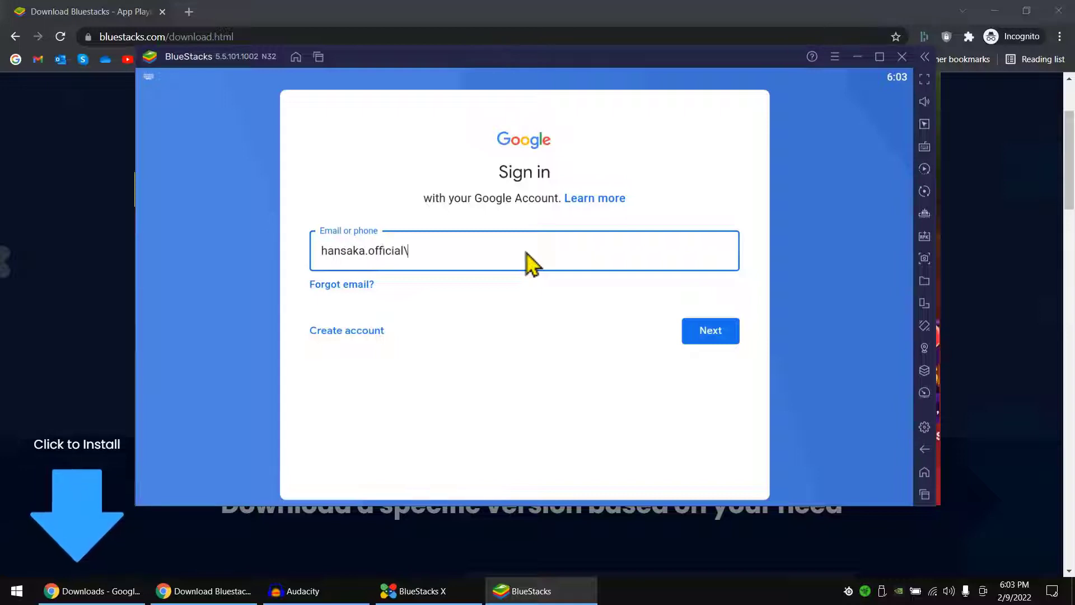
pyautogui.press('Return')
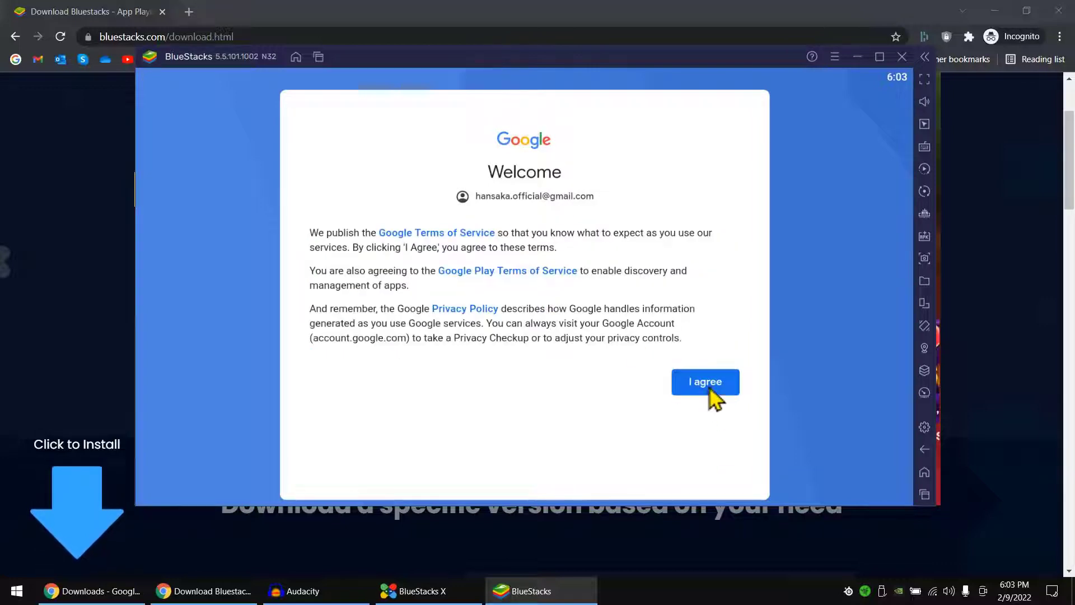
# Accept Google's terms, switch off Back up to Google Drive, and accept the services settings.
pyautogui.click(723, 392)
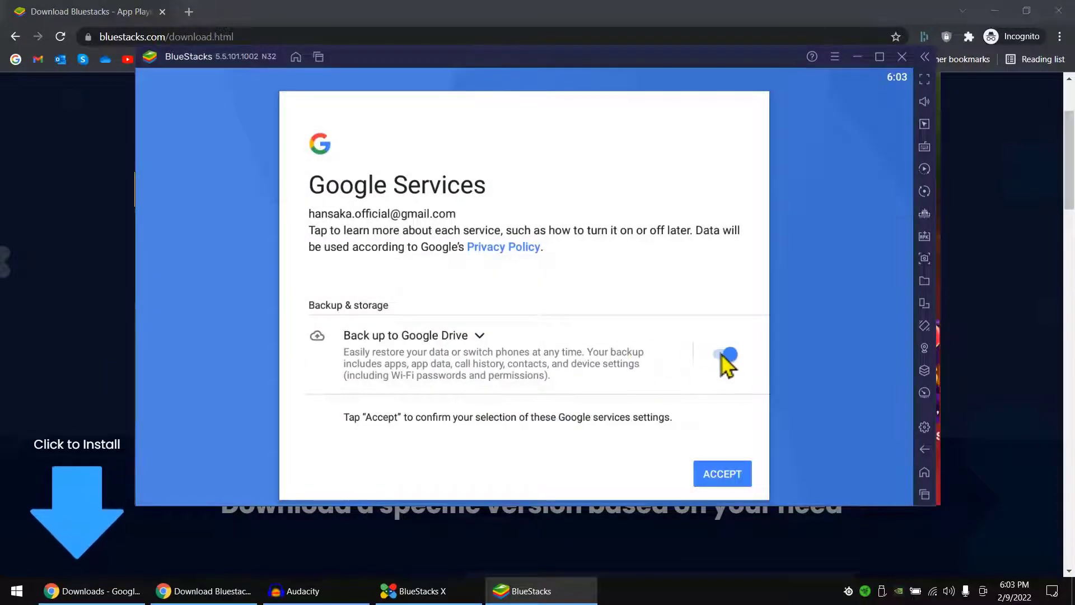
pyautogui.click(727, 354)
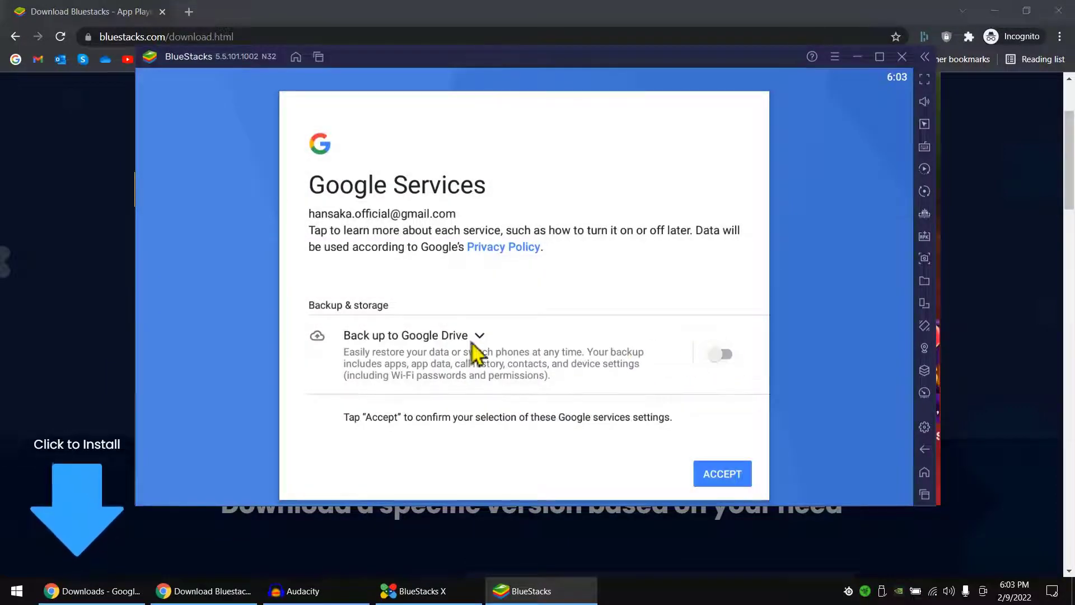
pyautogui.click(719, 479)
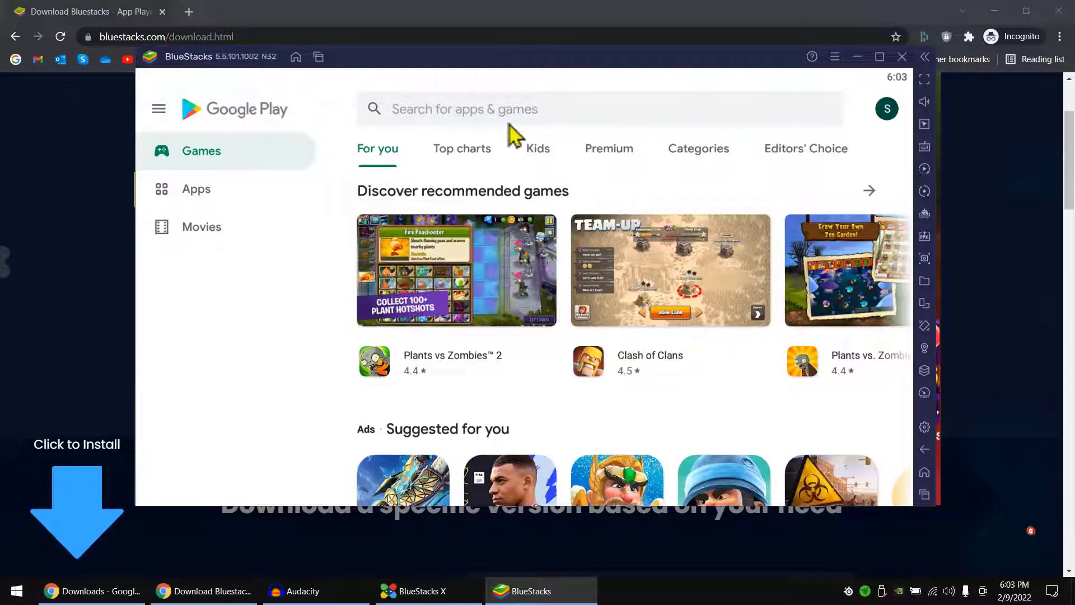
# Search the Play Store for 'capcut' and install CapCut - Video Editor.
pyautogui.click(554, 115)
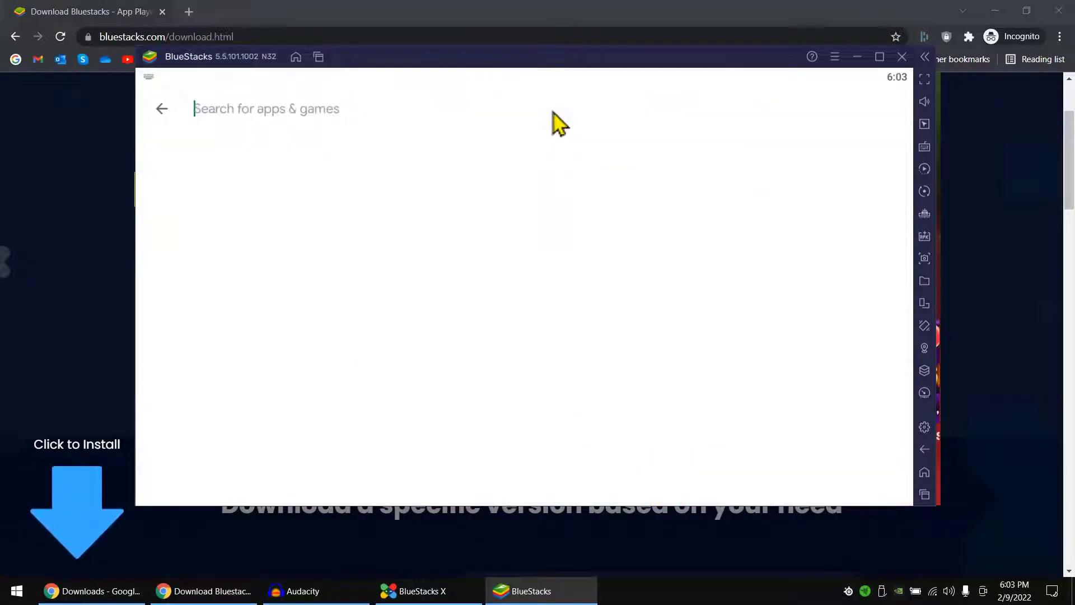
pyautogui.write('c')
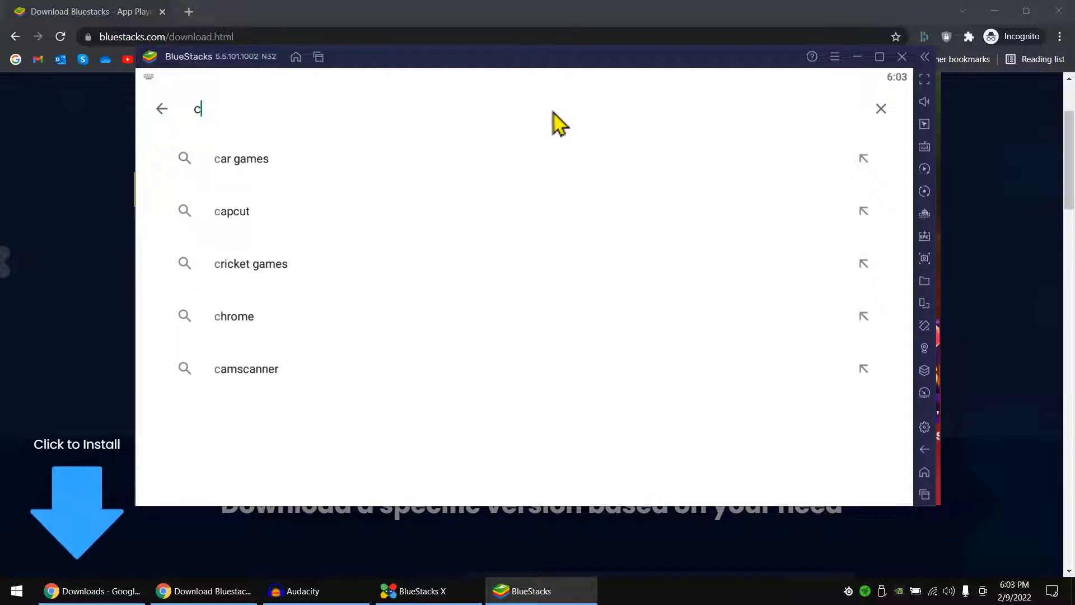
pyautogui.write('apcut')
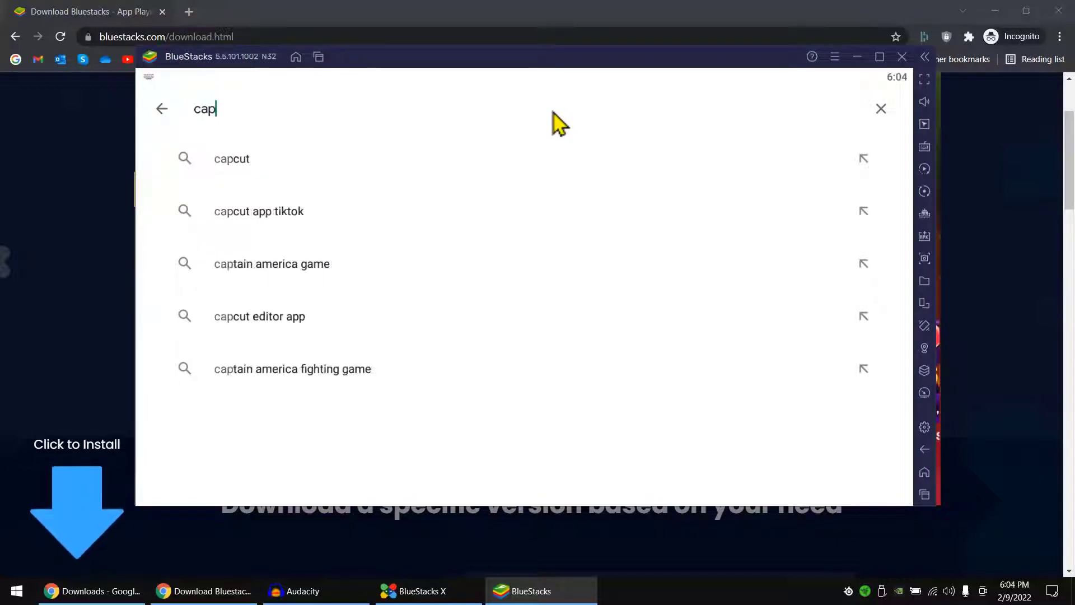
pyautogui.press('Return')
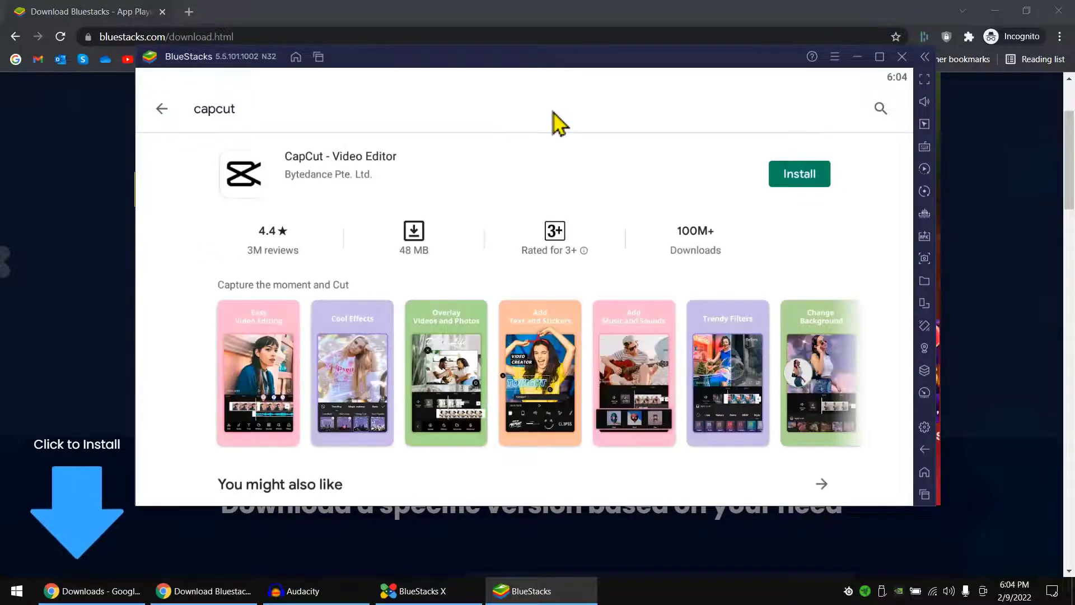
pyautogui.click(801, 176)
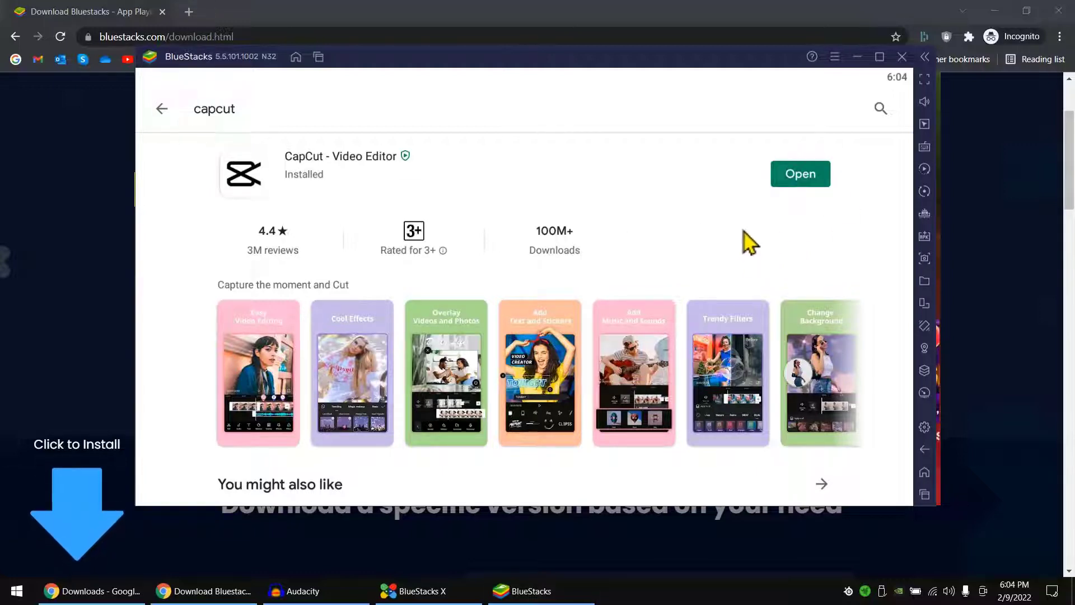
# Open CapCut from its store page and accept the Terms of Service and Privacy Policy.
pyautogui.click(795, 178)
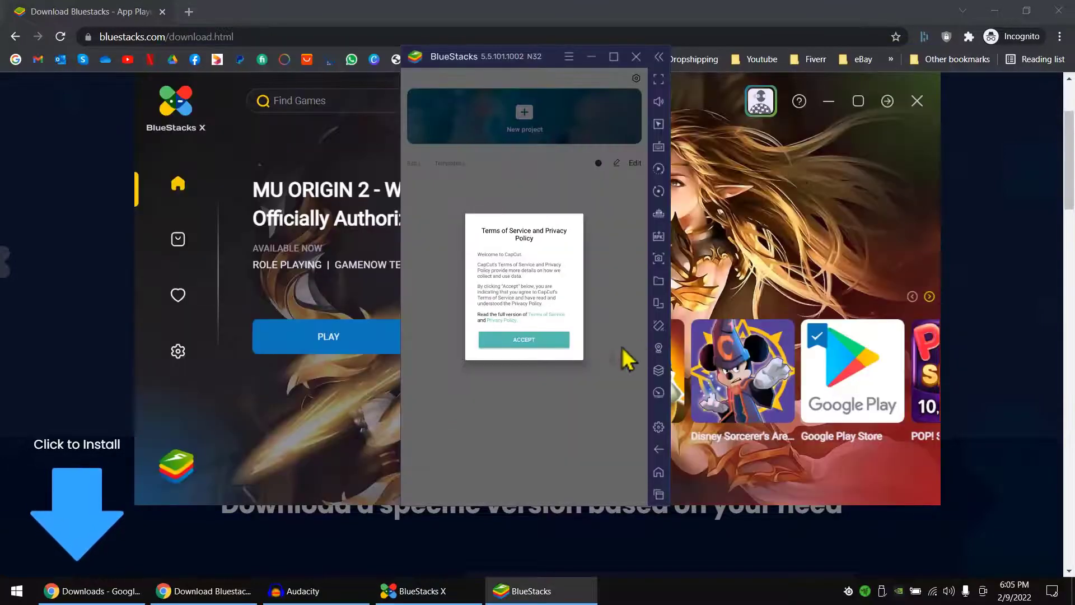
pyautogui.click(529, 341)
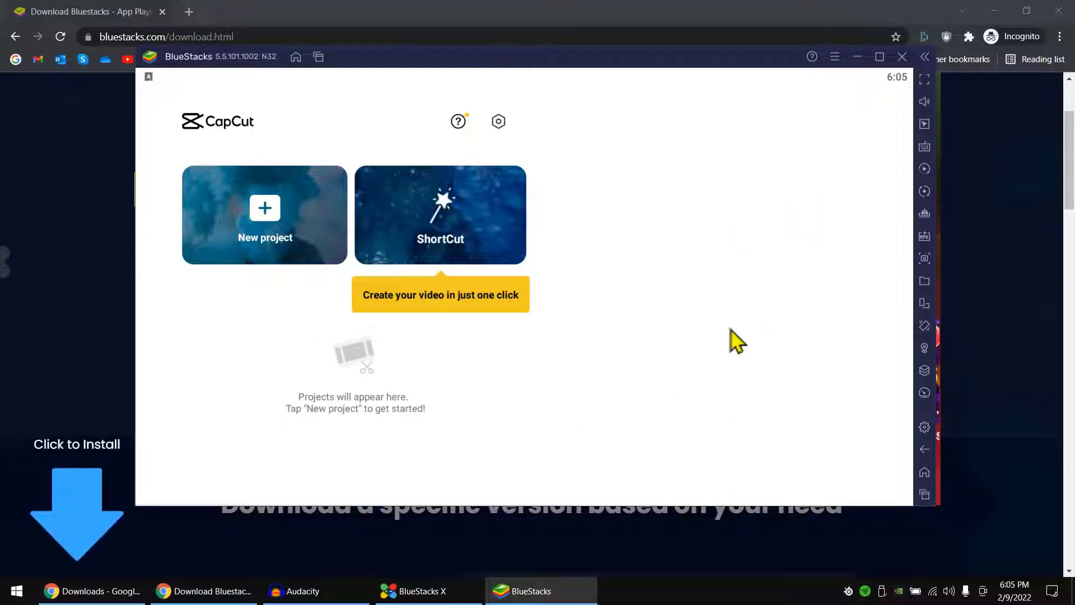
# Open System apps > Media Manager and import the MP4 video from Windows Downloads.
pyautogui.click(923, 473)
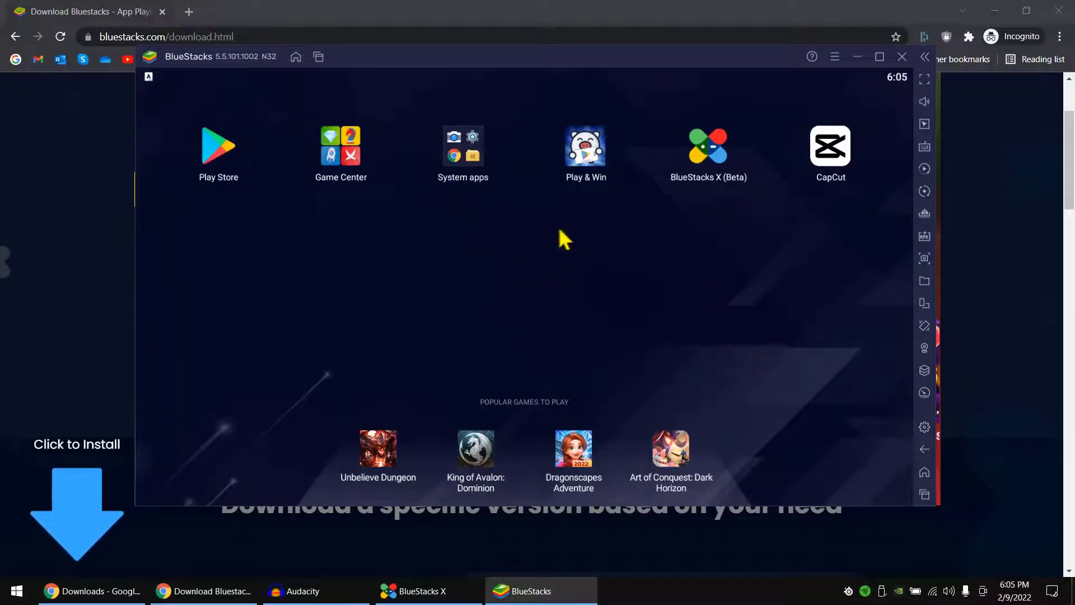
pyautogui.click(460, 156)
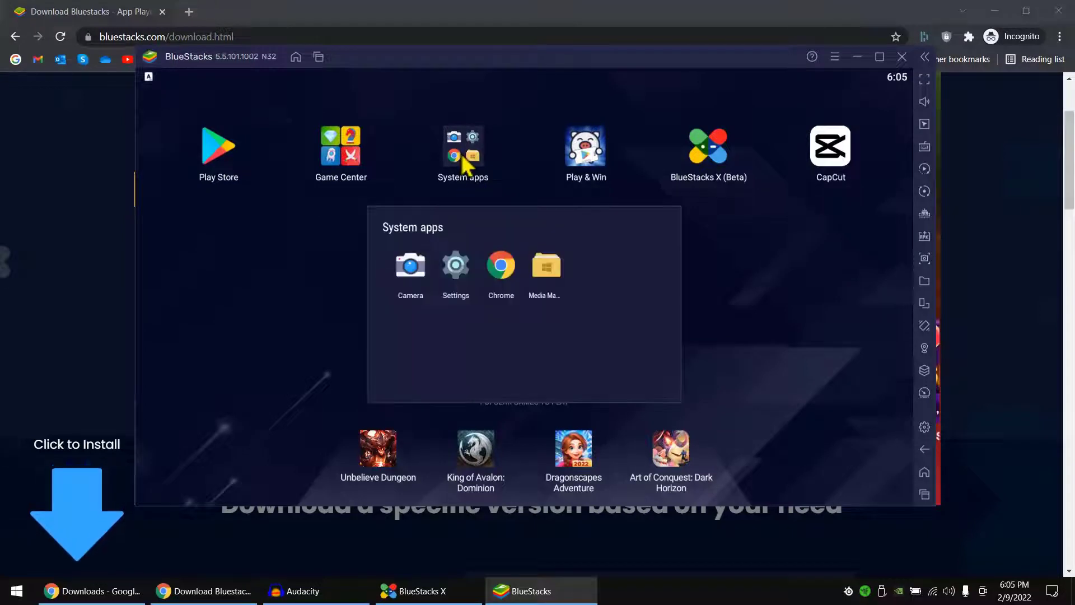
pyautogui.click(547, 268)
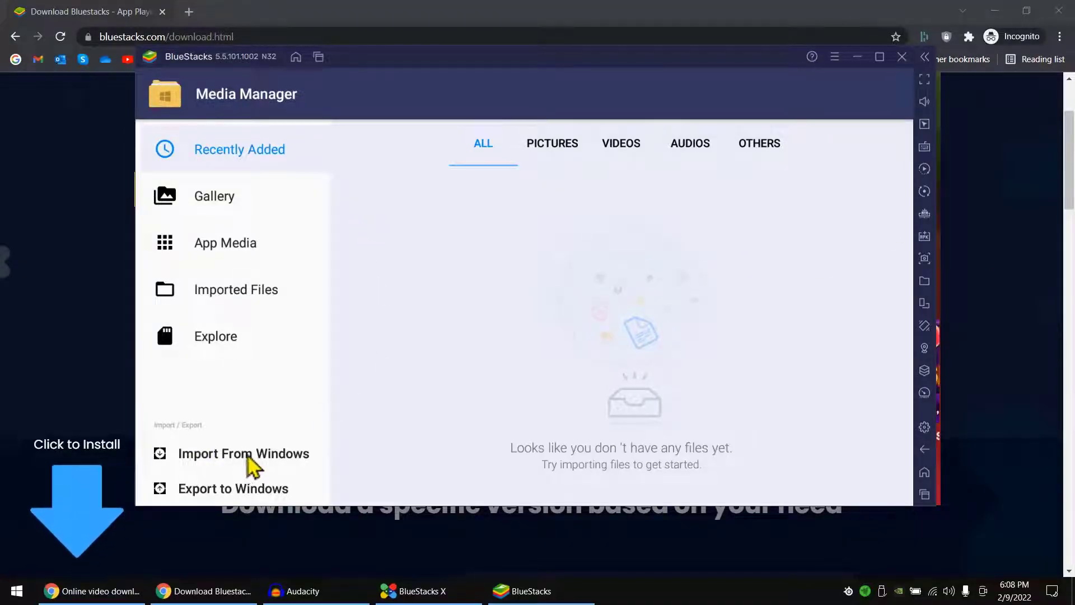
pyautogui.click(266, 458)
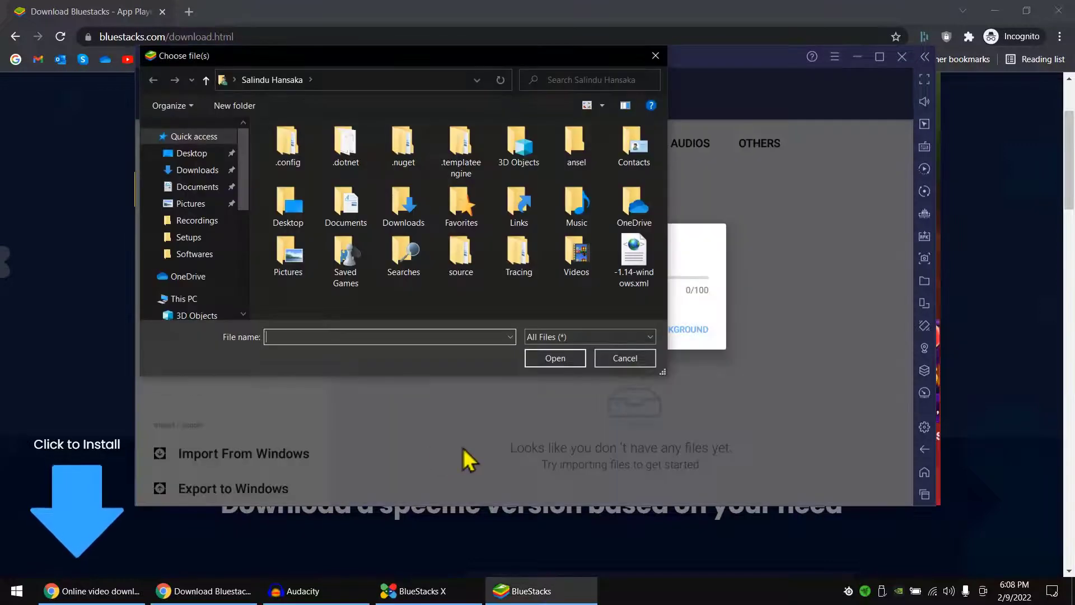
pyautogui.click(203, 171)
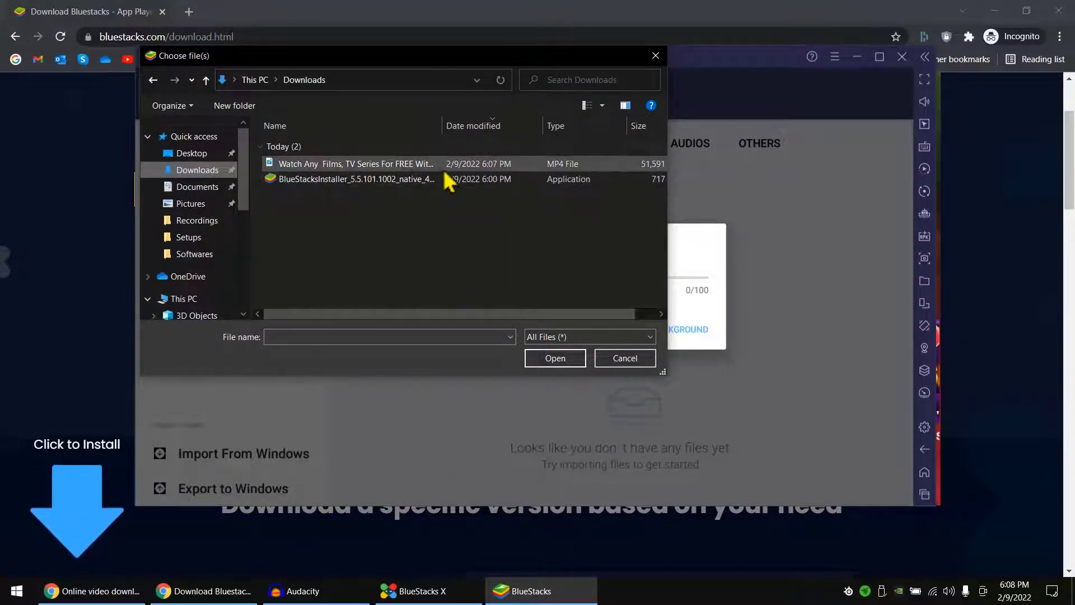
pyautogui.click(409, 165)
pyautogui.click(546, 361)
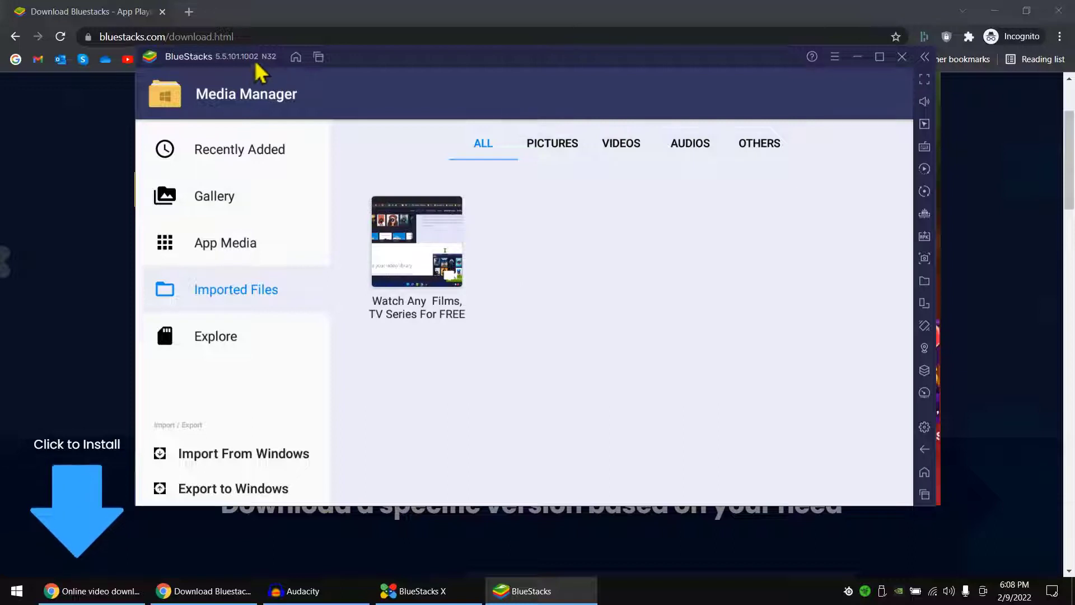
# Start a new CapCut project, allow media access, and add the imported video clip.
pyautogui.click(925, 475)
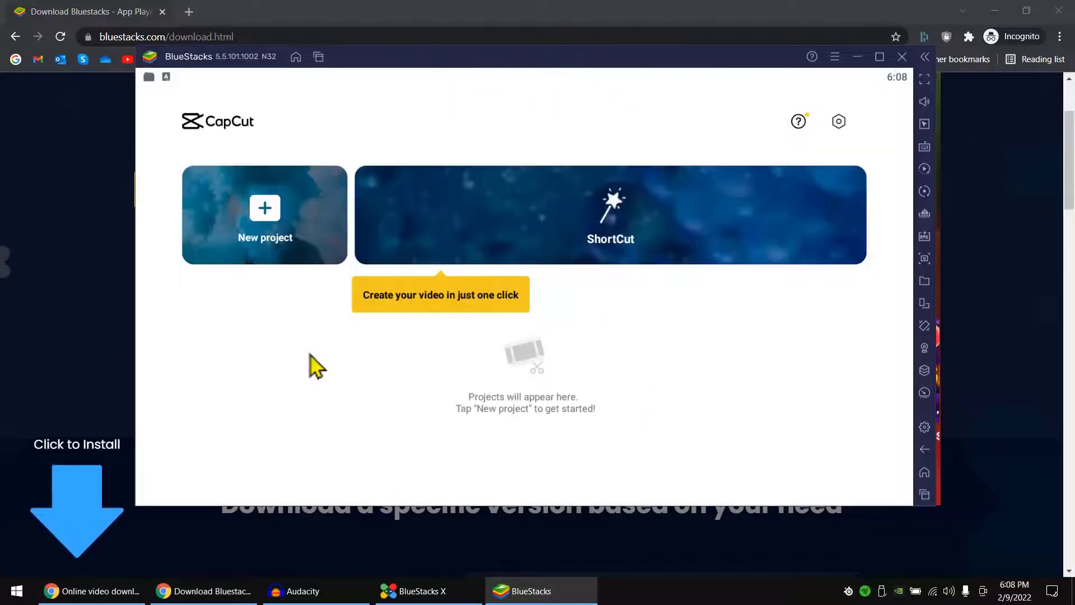
pyautogui.click(291, 229)
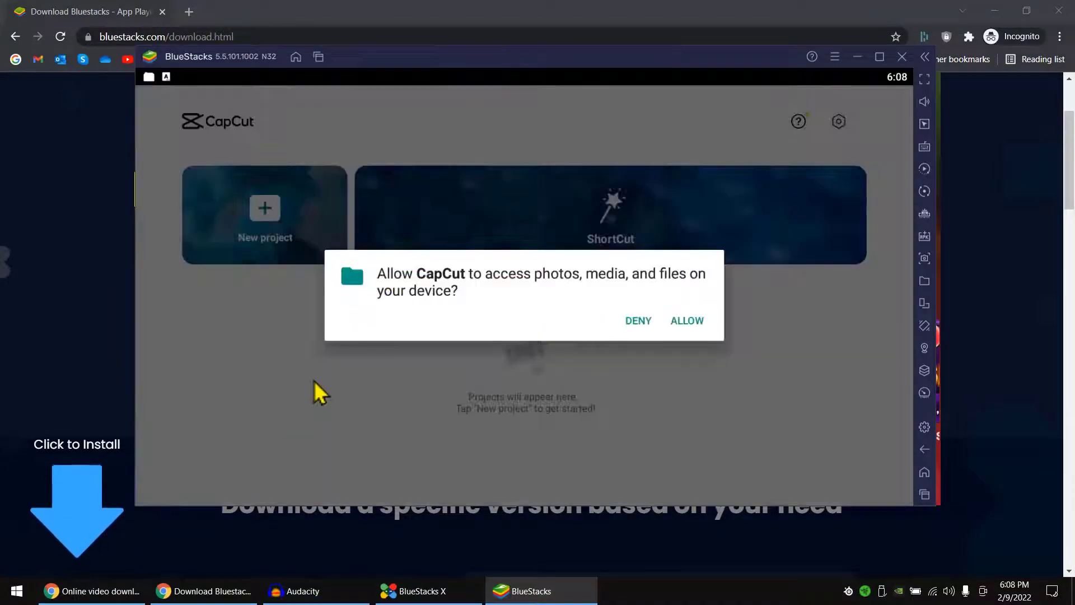
pyautogui.click(695, 323)
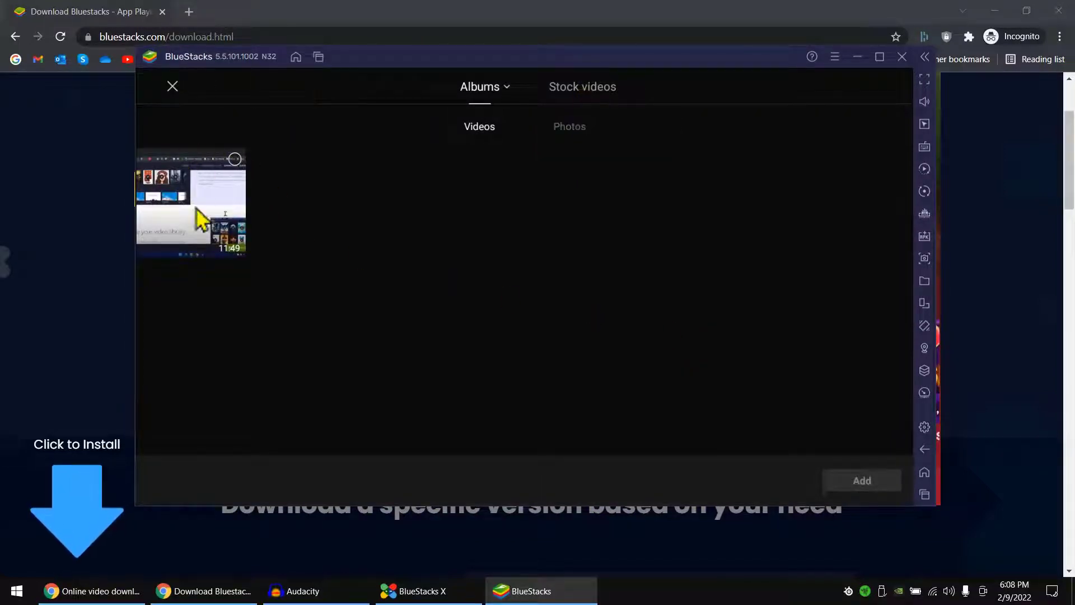
pyautogui.click(237, 159)
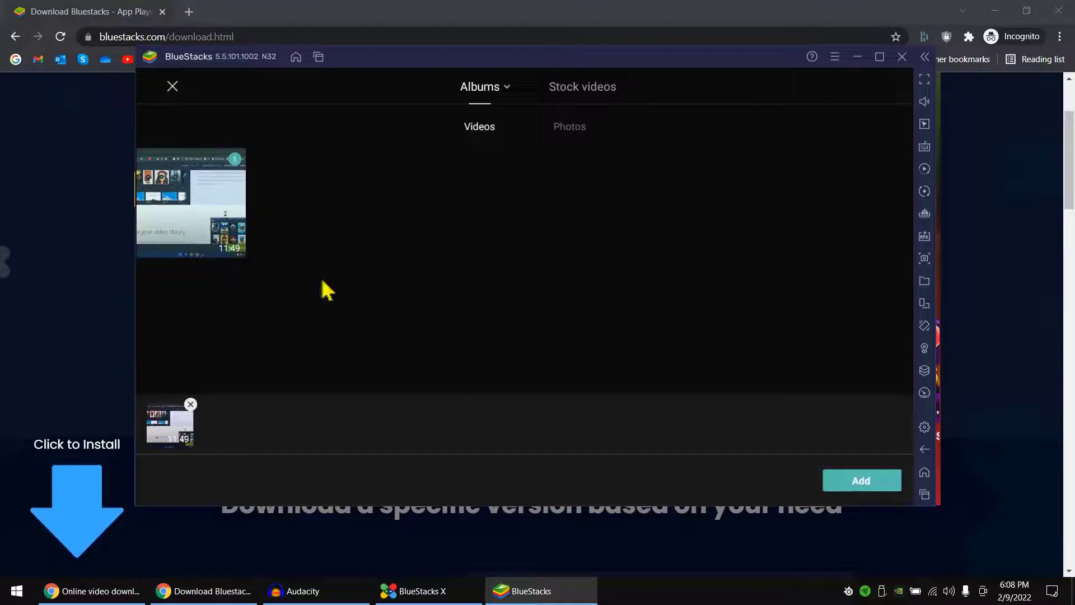
pyautogui.click(848, 480)
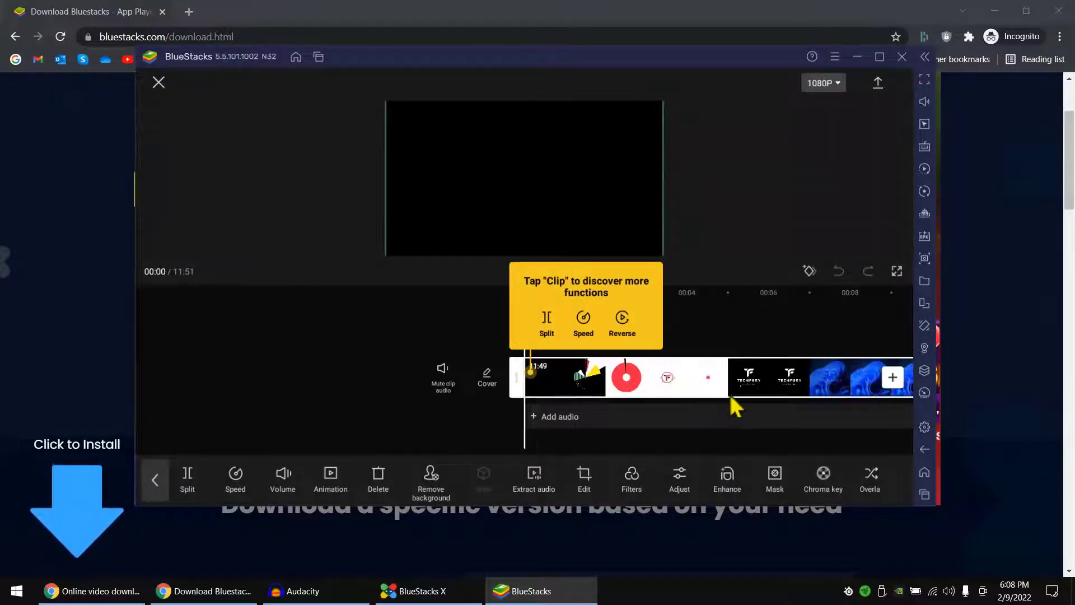
# Dismiss the clip functions tip and move the timeline playhead to about 00:02.
pyautogui.click(574, 286)
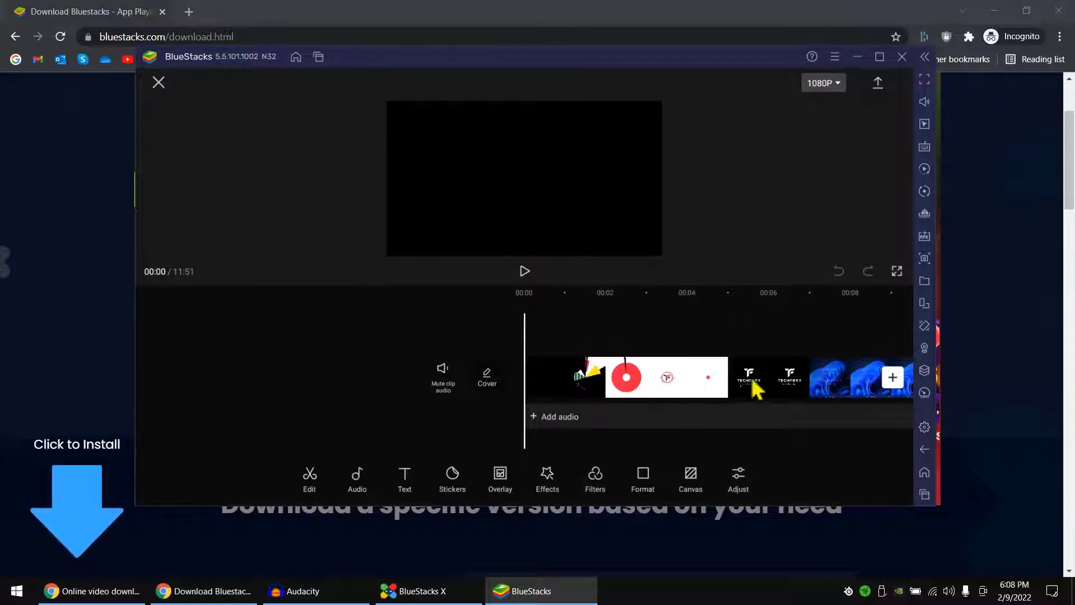
pyautogui.moveTo(753, 386); pyautogui.dragTo(563, 387)
pyautogui.scroll(-10, 710, 384)
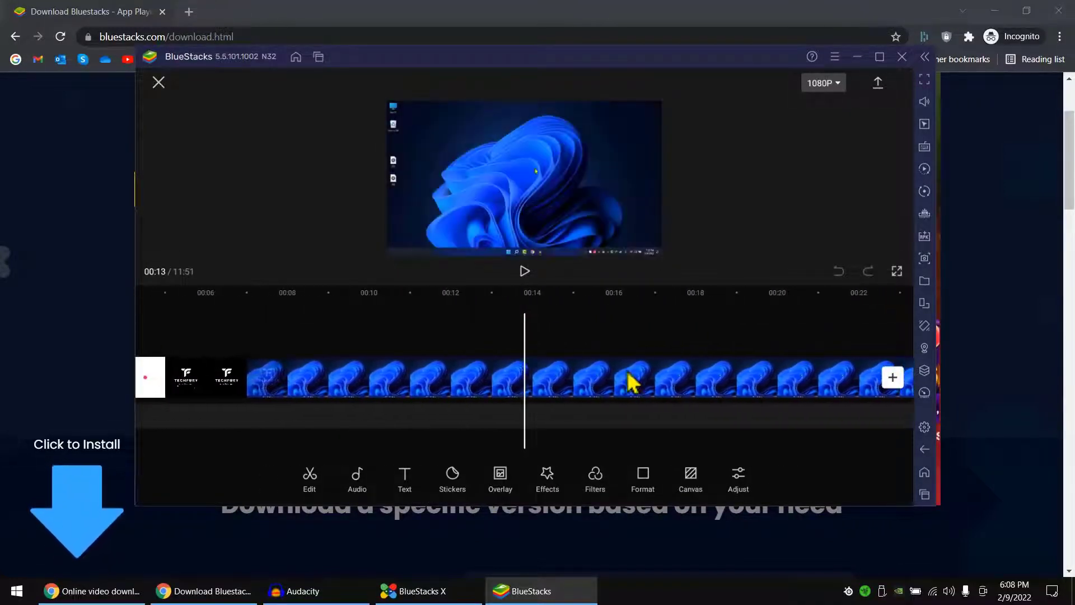
pyautogui.scroll(9, 727, 380)
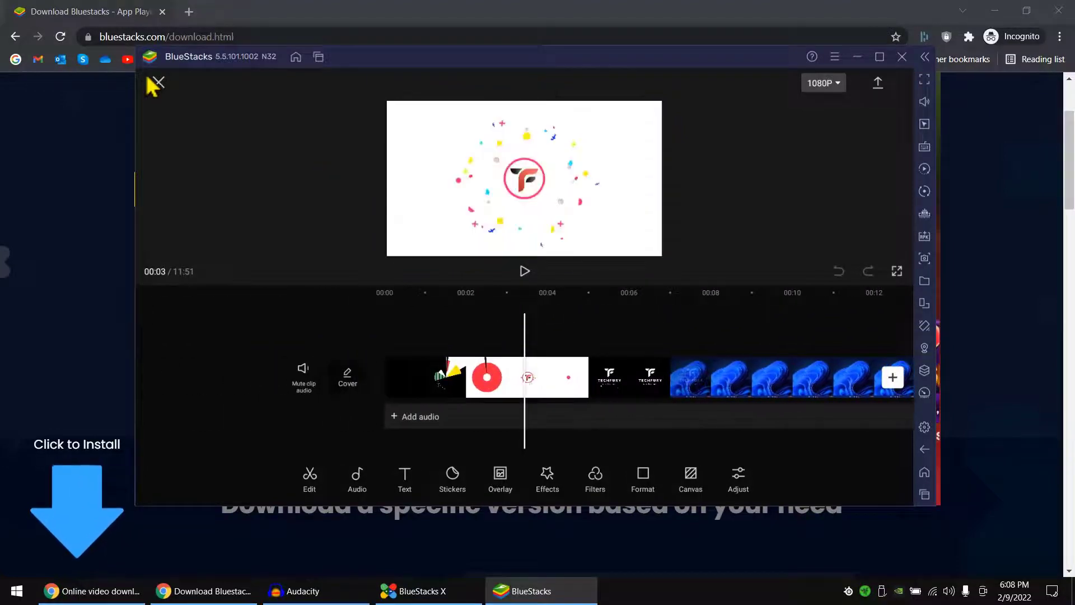
pyautogui.click(159, 83)
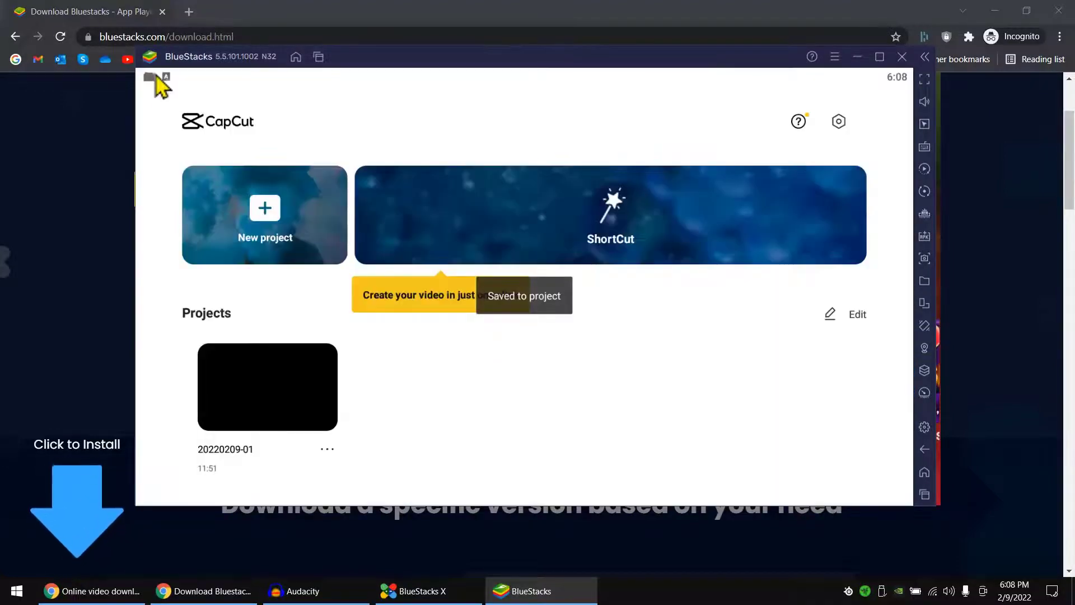
pyautogui.click(924, 472)
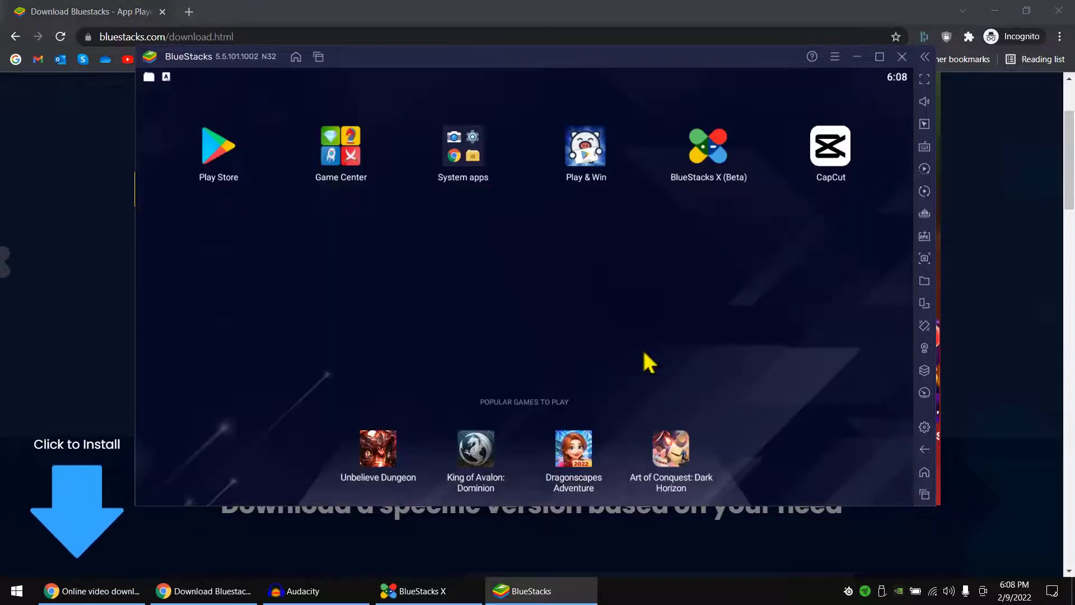